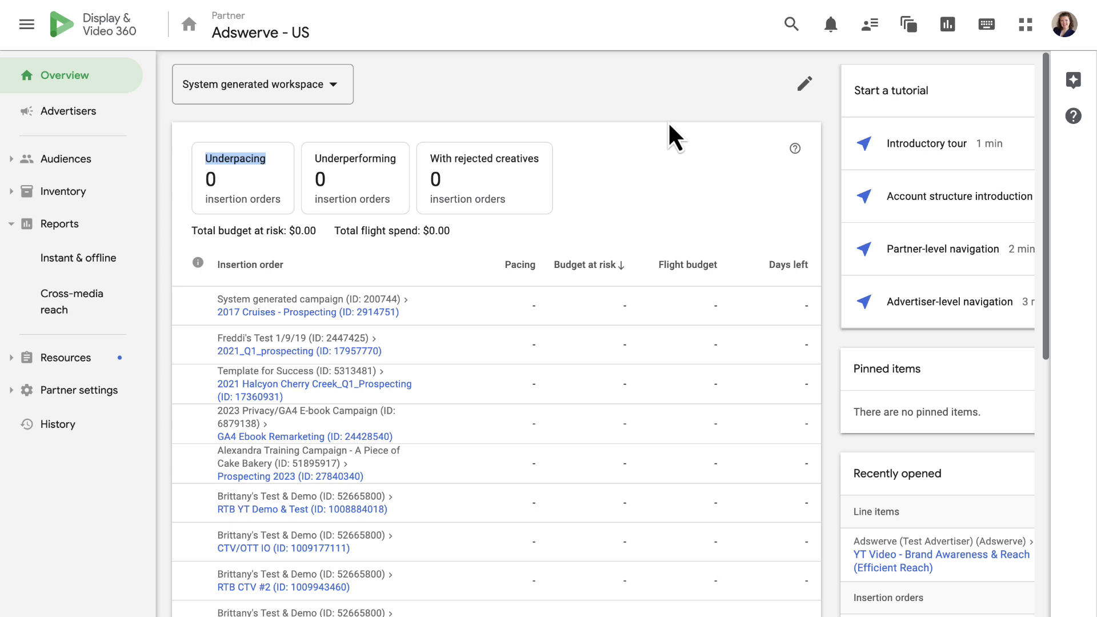
Step: Open Sample_Campaign_FY_2024 under AdSwerve Internal, then return to the advertiser via its breadcrumb
click(80, 117)
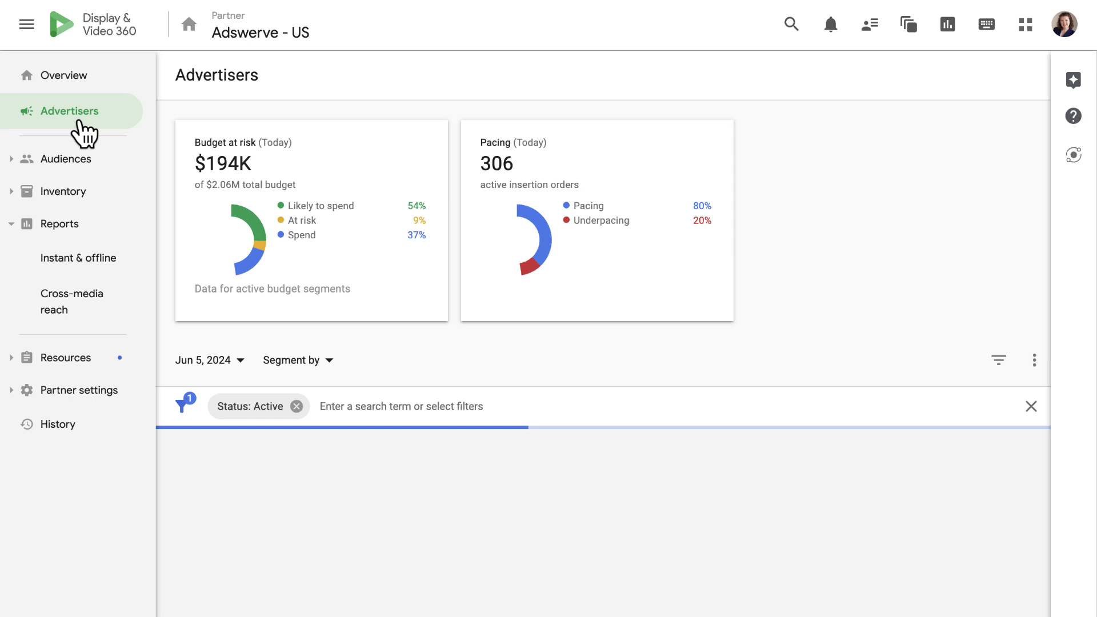
click(288, 510)
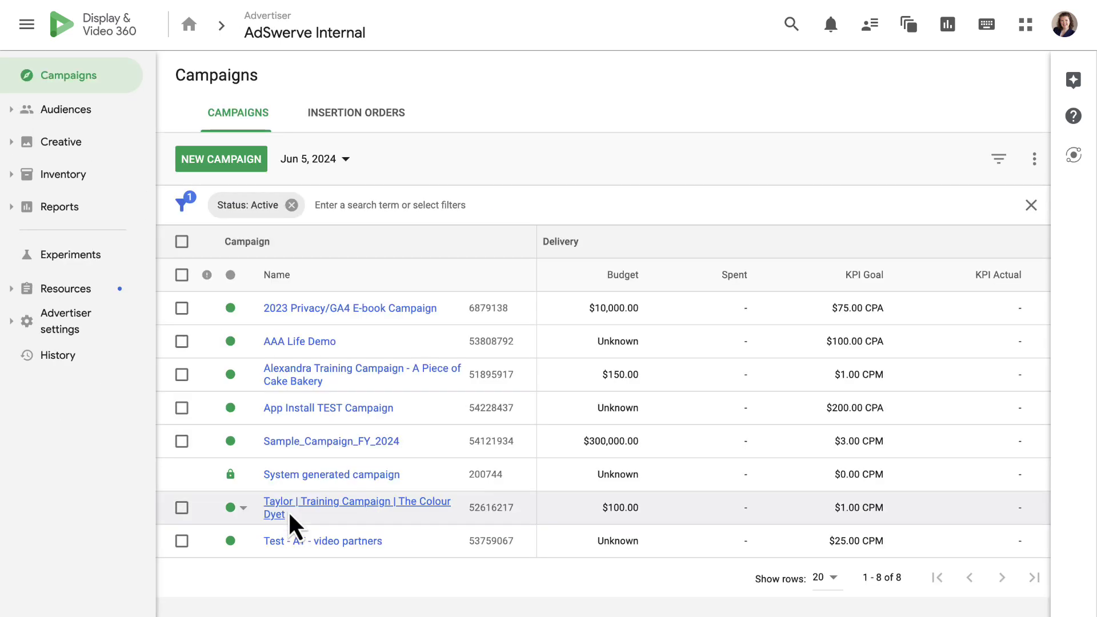
click(291, 442)
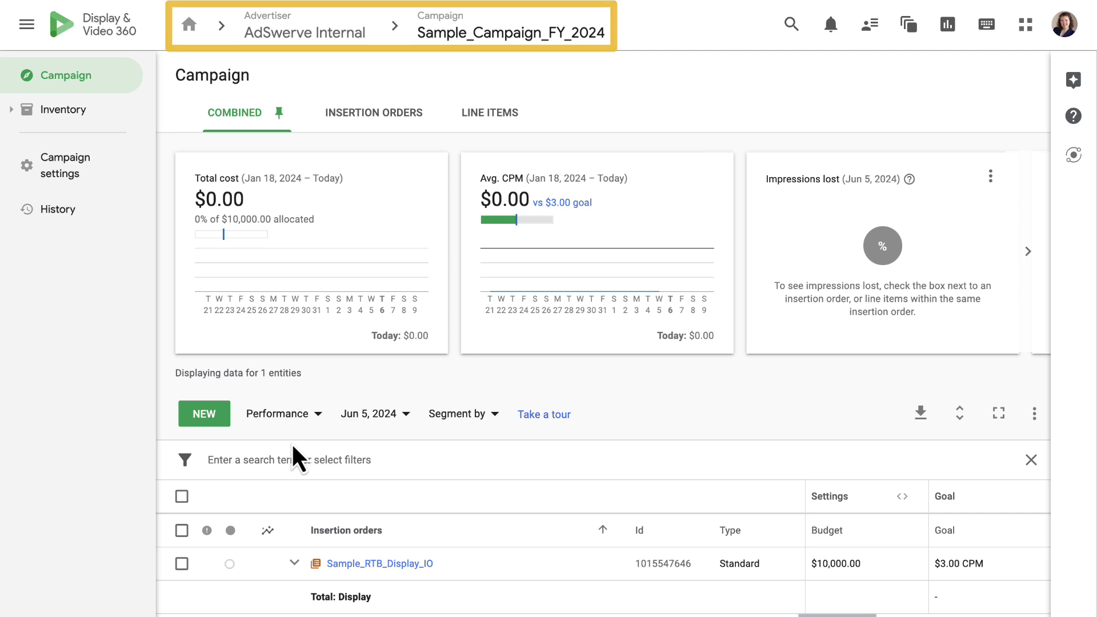
click(283, 35)
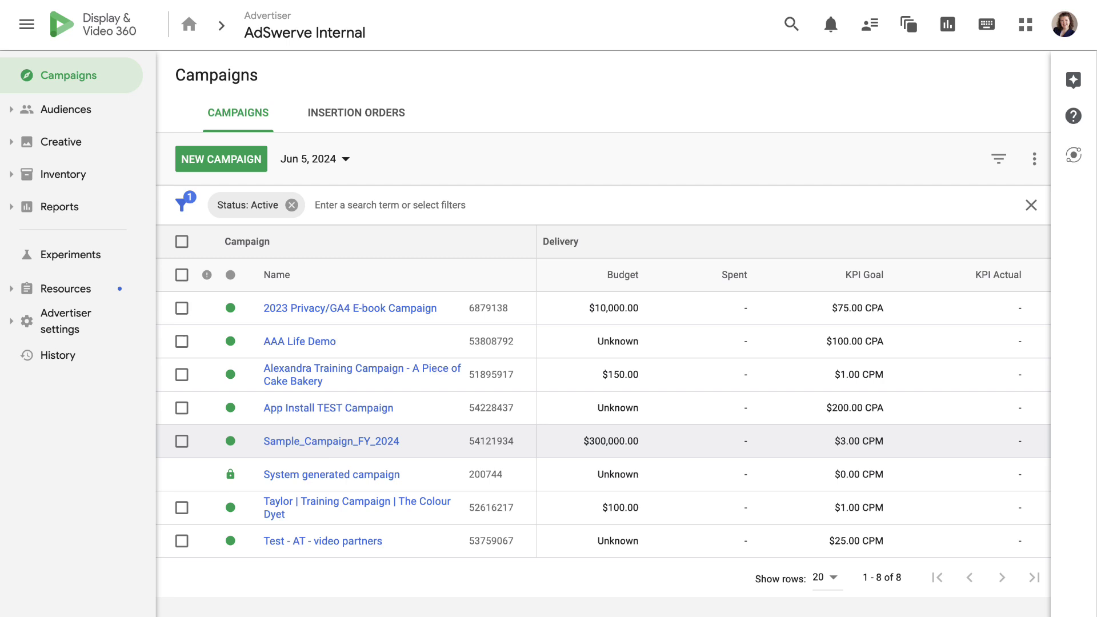
Step: View the All audiences page, then open the advertiser's Creatives list from the Creative section
click(136, 123)
click(132, 149)
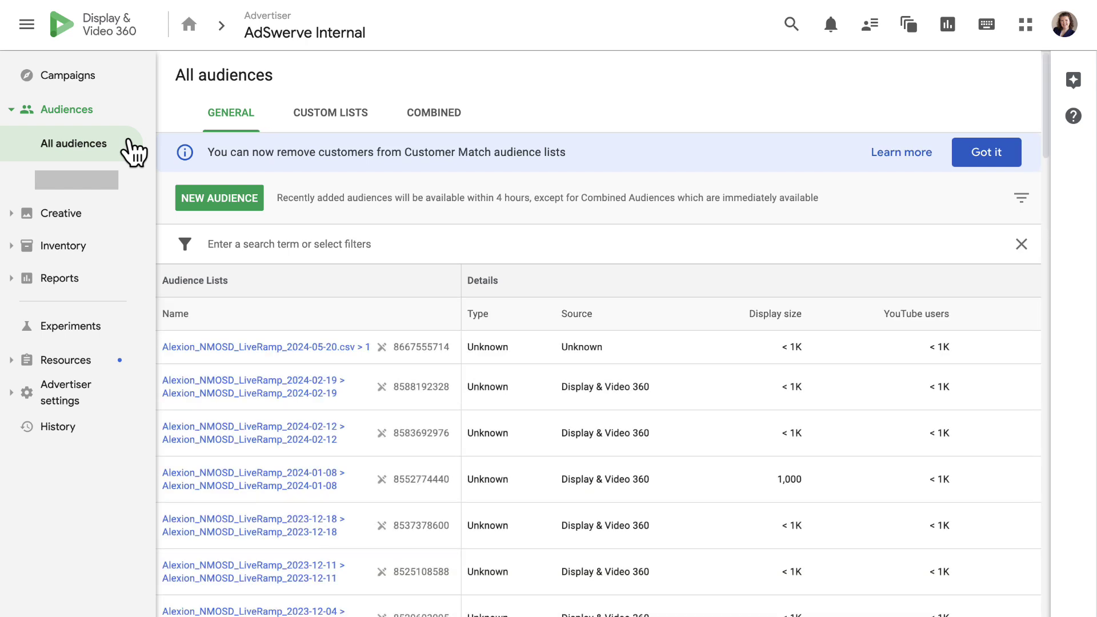
click(122, 121)
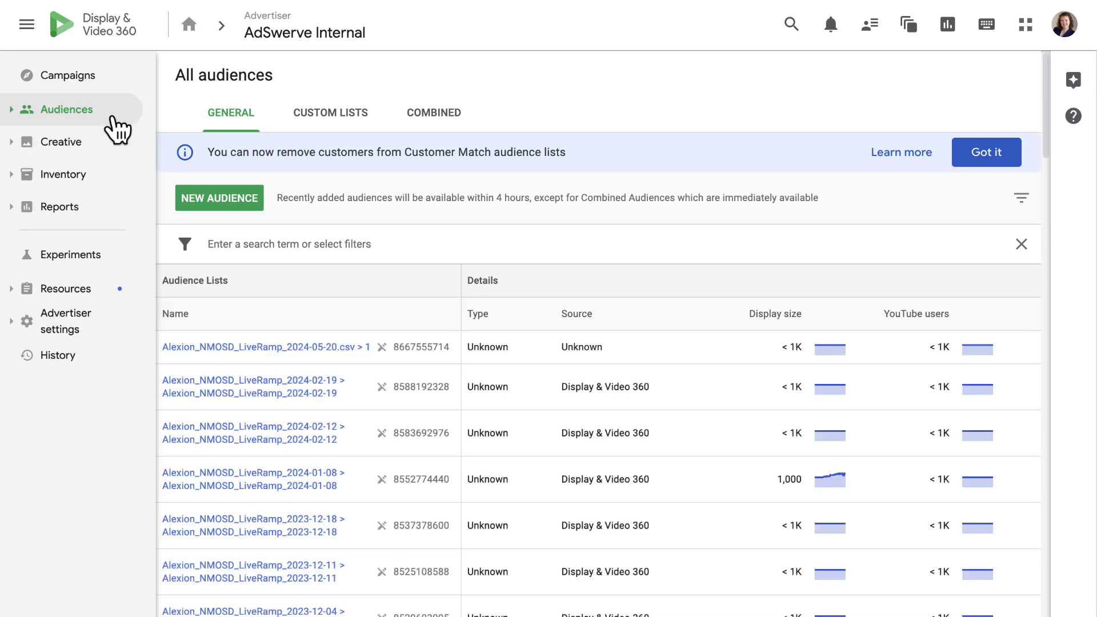
click(116, 151)
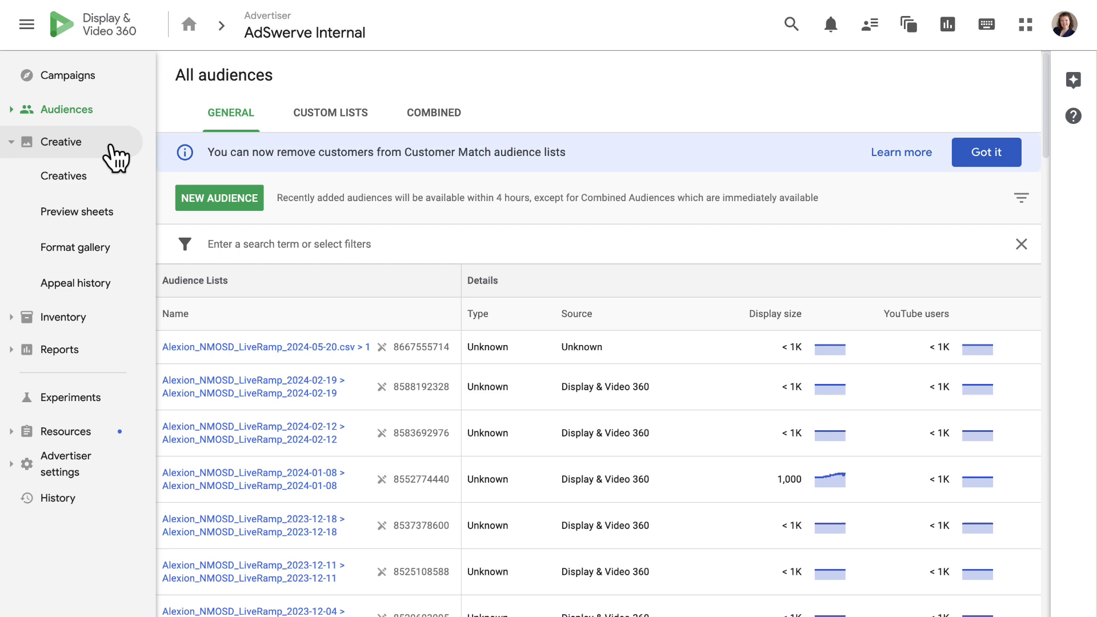
click(114, 190)
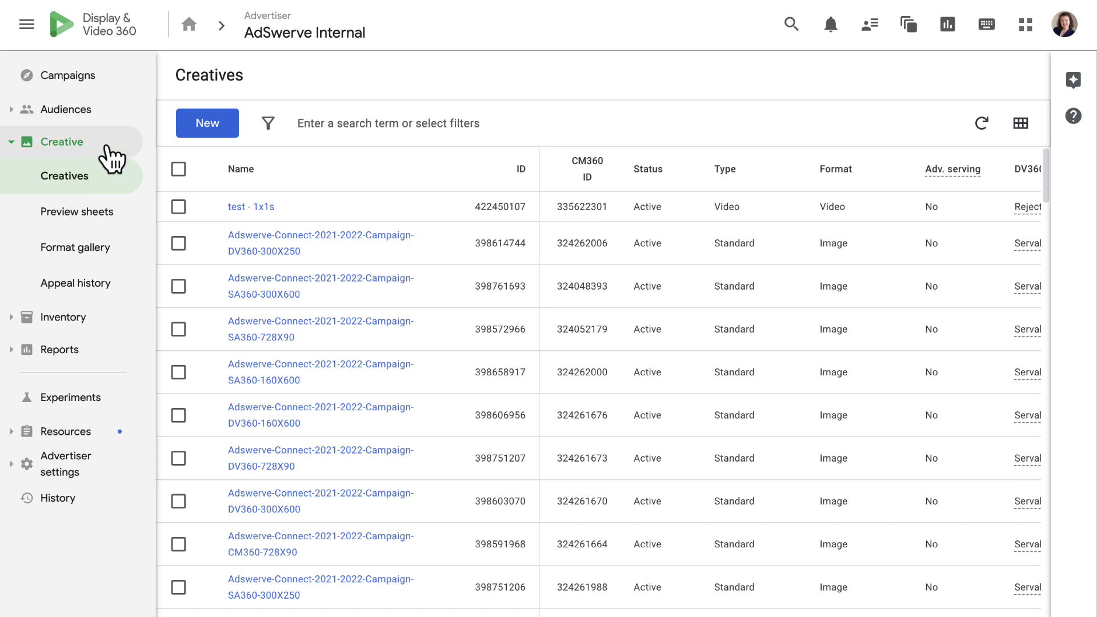
click(109, 148)
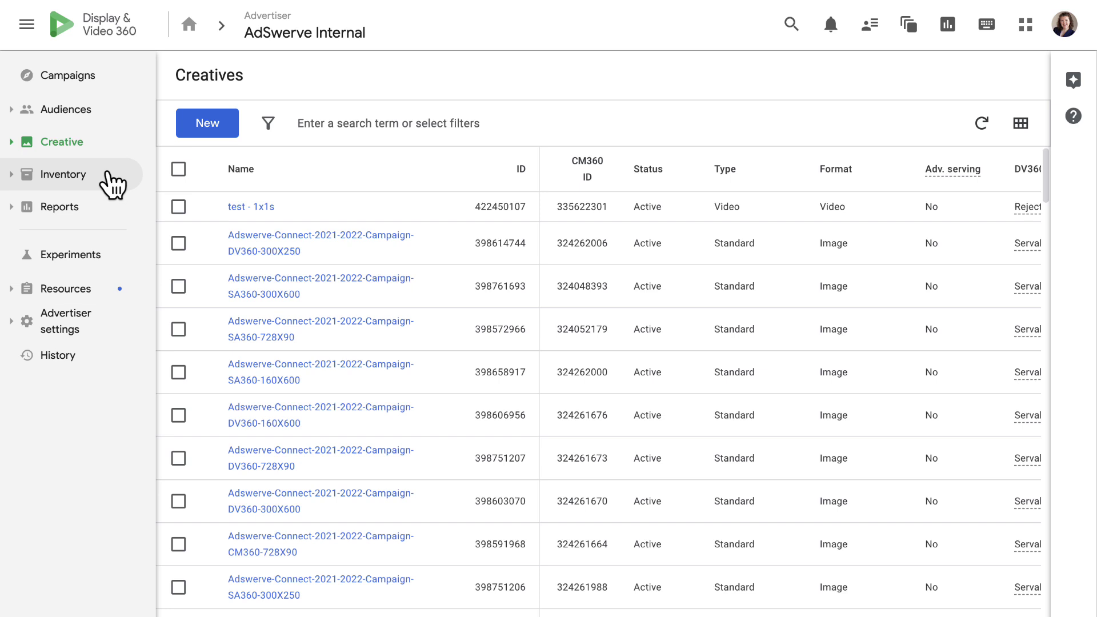
click(113, 181)
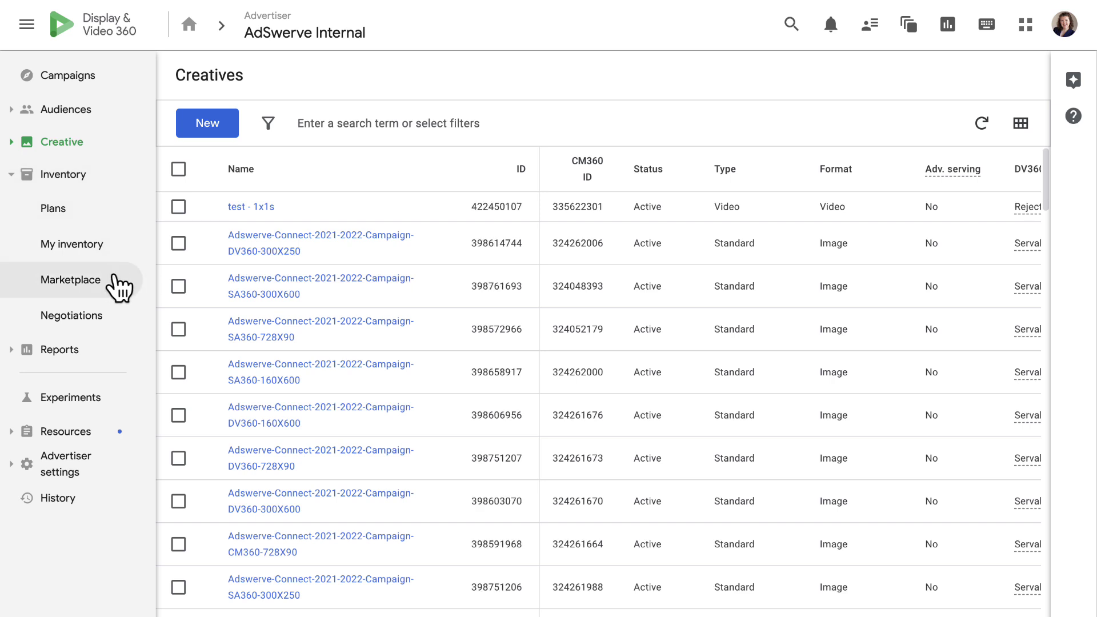
click(119, 184)
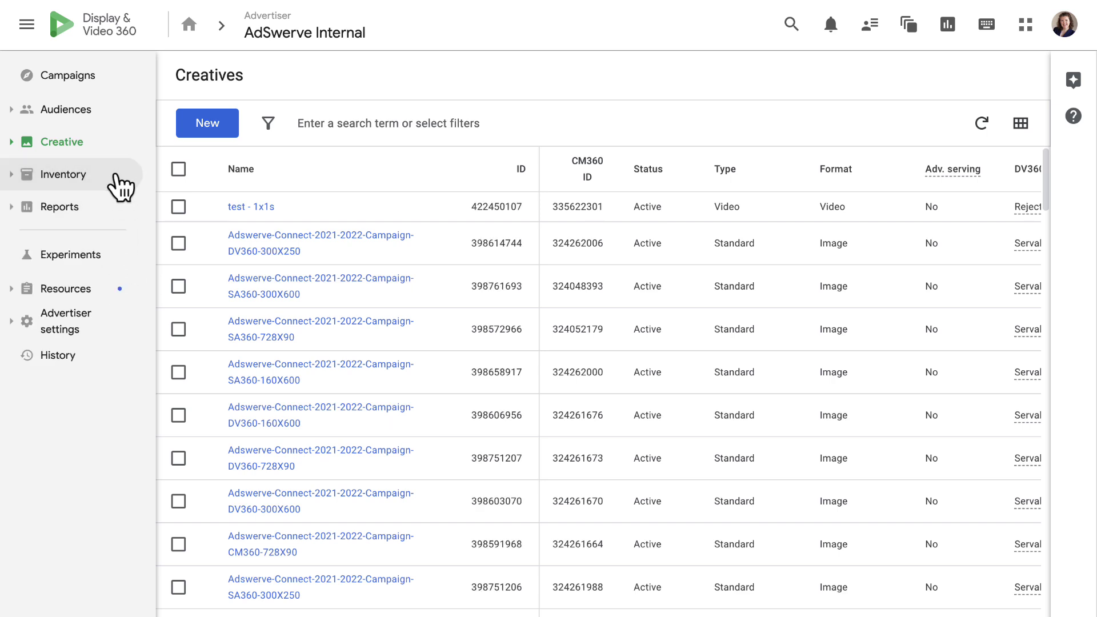
click(119, 216)
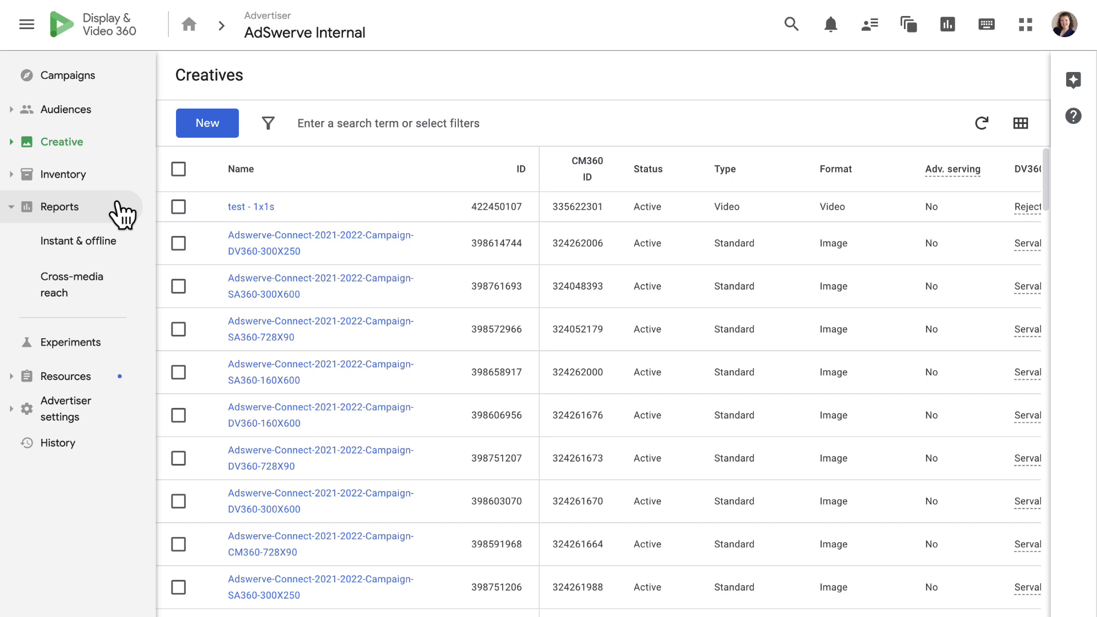
click(120, 213)
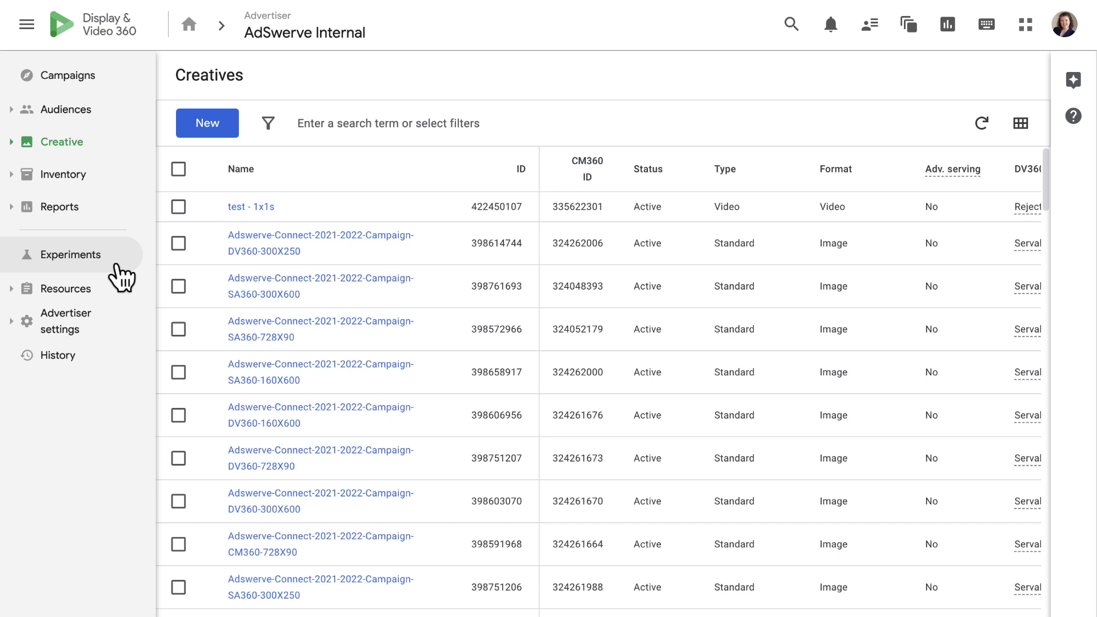
click(116, 329)
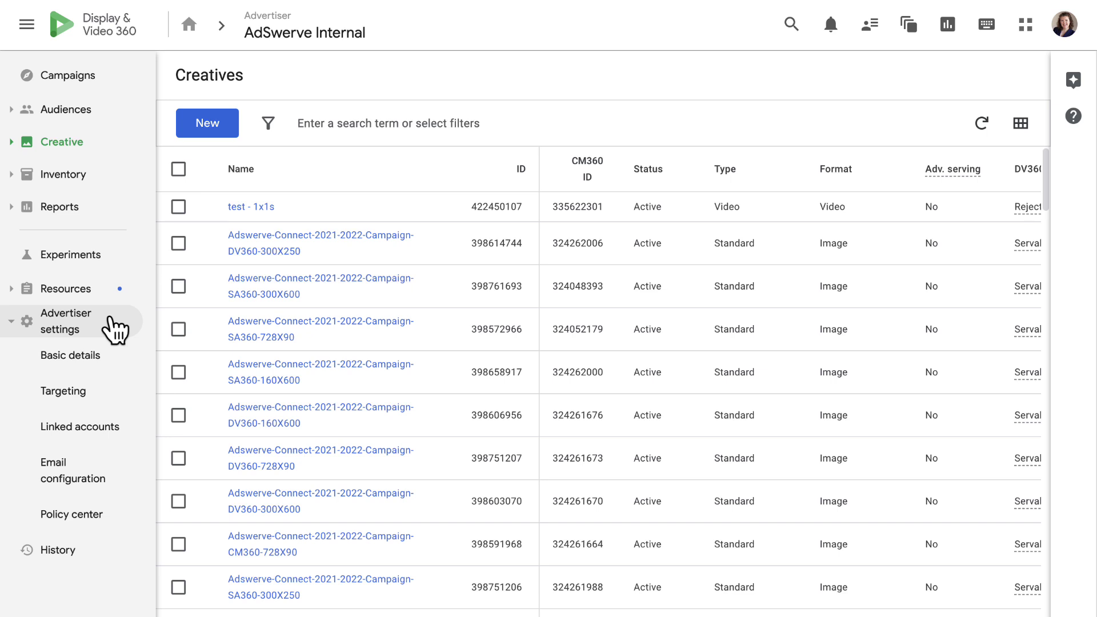
Step: Open AdSwerve Internal's History page and collapse the navigation menu to icons only
click(110, 320)
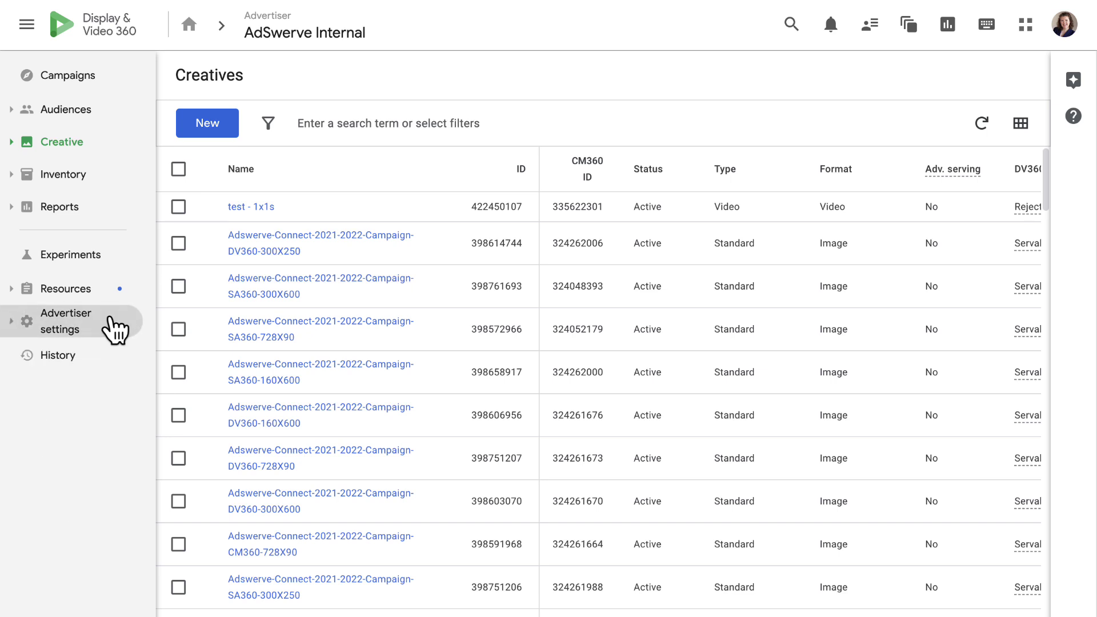
click(111, 356)
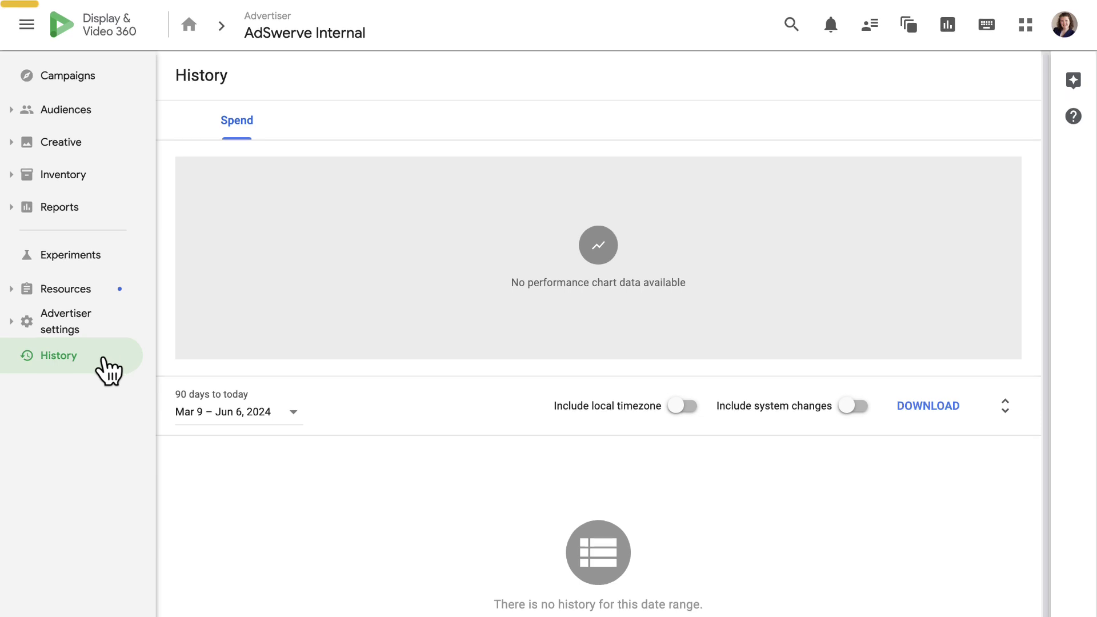
click(33, 36)
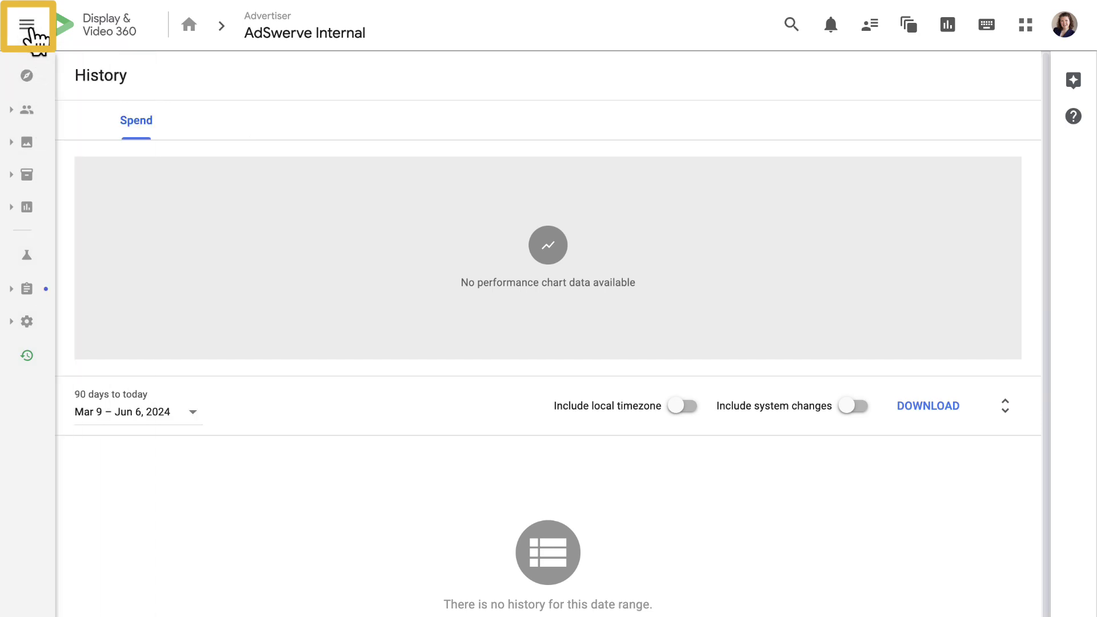
Step: Expand the left navigation menu to show its full labels
click(28, 29)
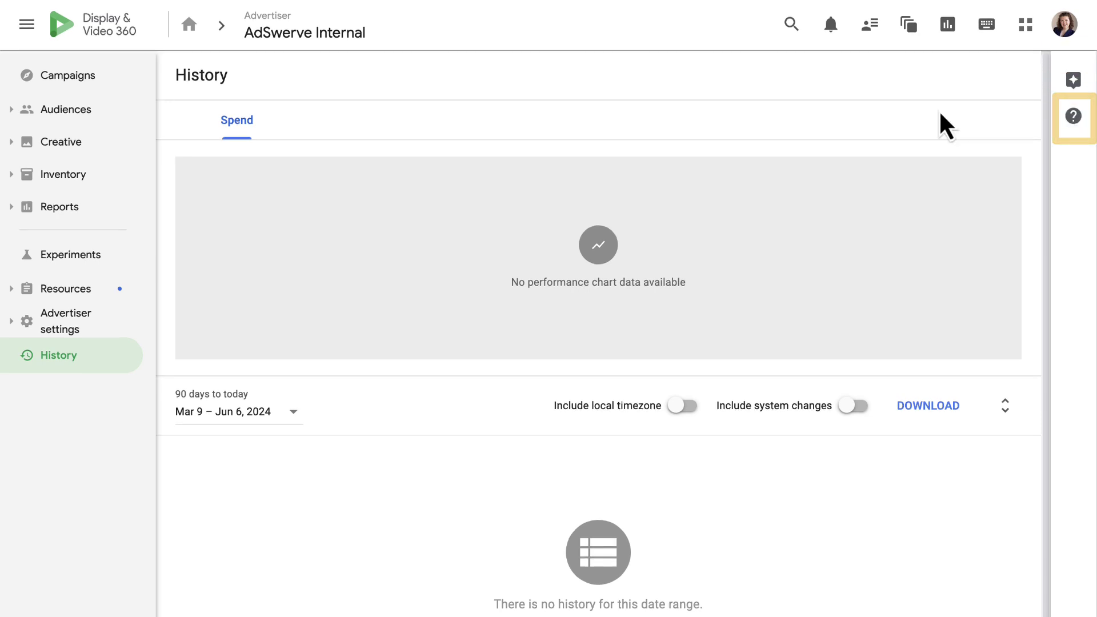
Step: Check Quick help for the History page, then show the Google Marketing Platform products menu
click(1073, 117)
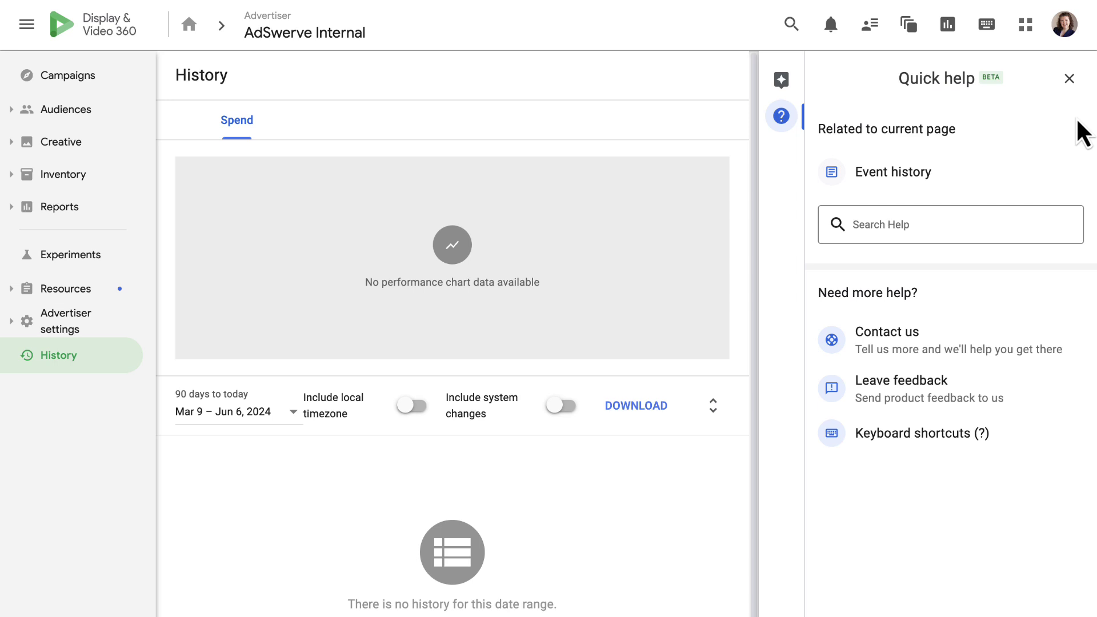
click(1069, 78)
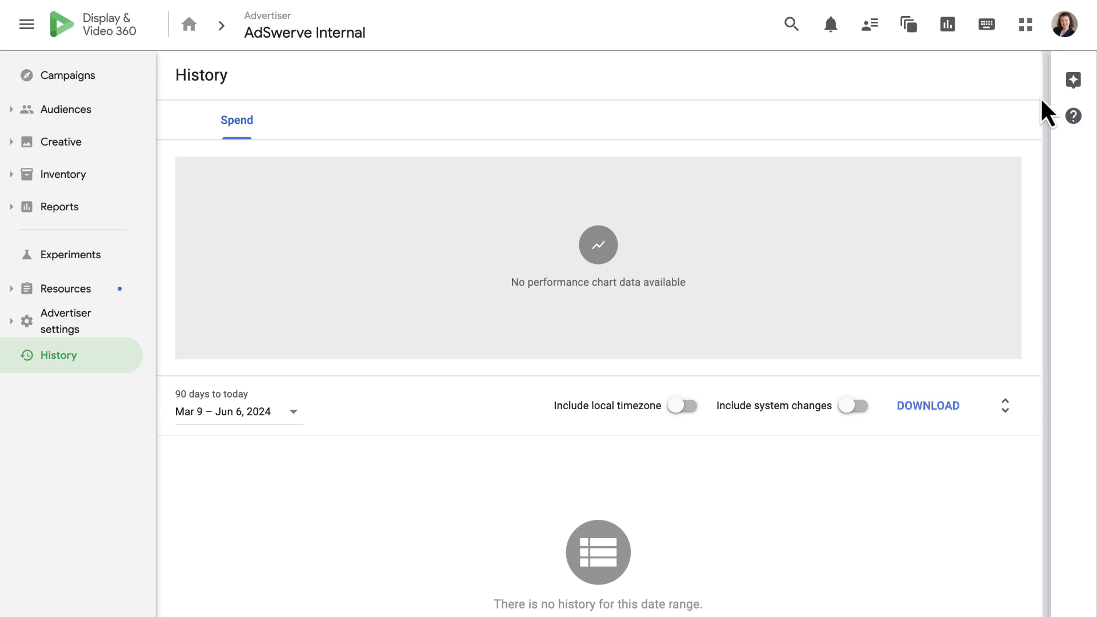
click(1026, 26)
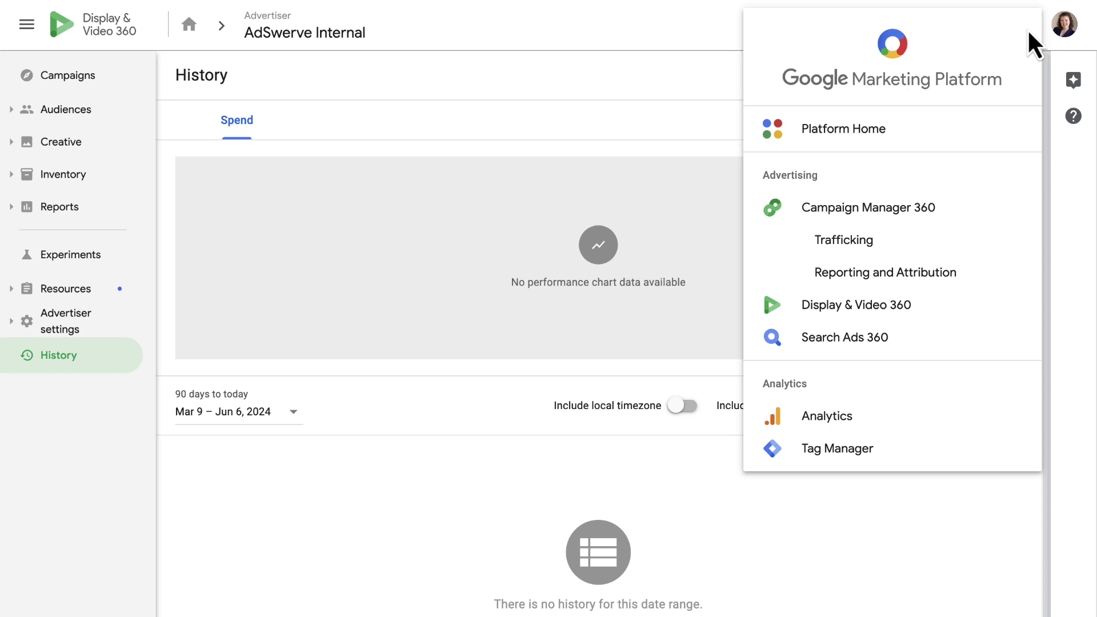
Step: Review the keyboard shortcuts list, then show the Instant & offline and Cross-media reach report options
click(1045, 40)
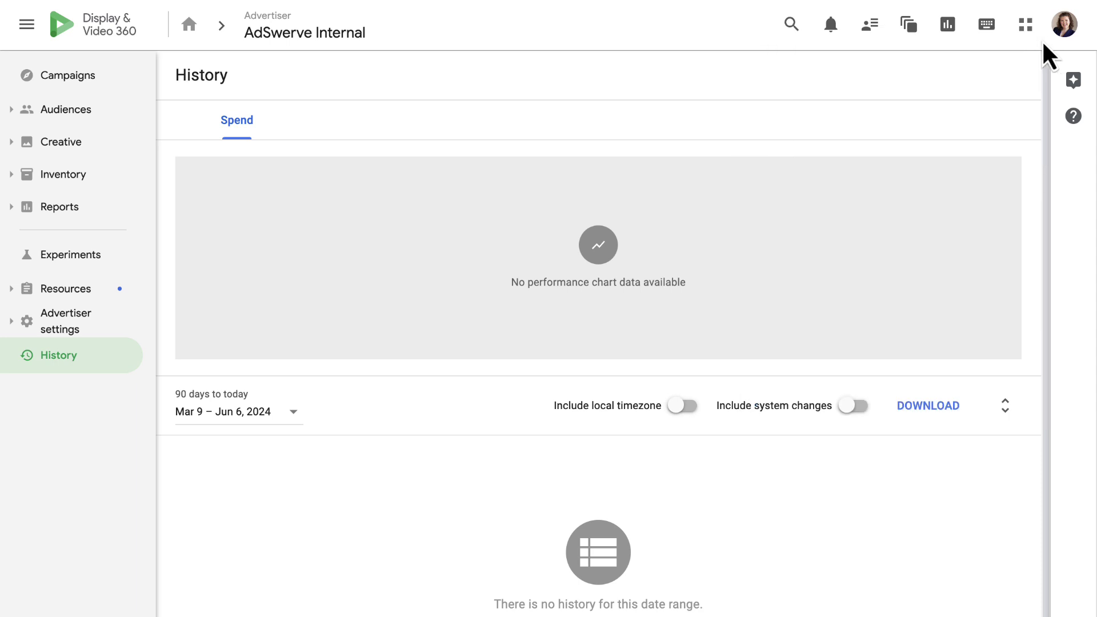
click(987, 25)
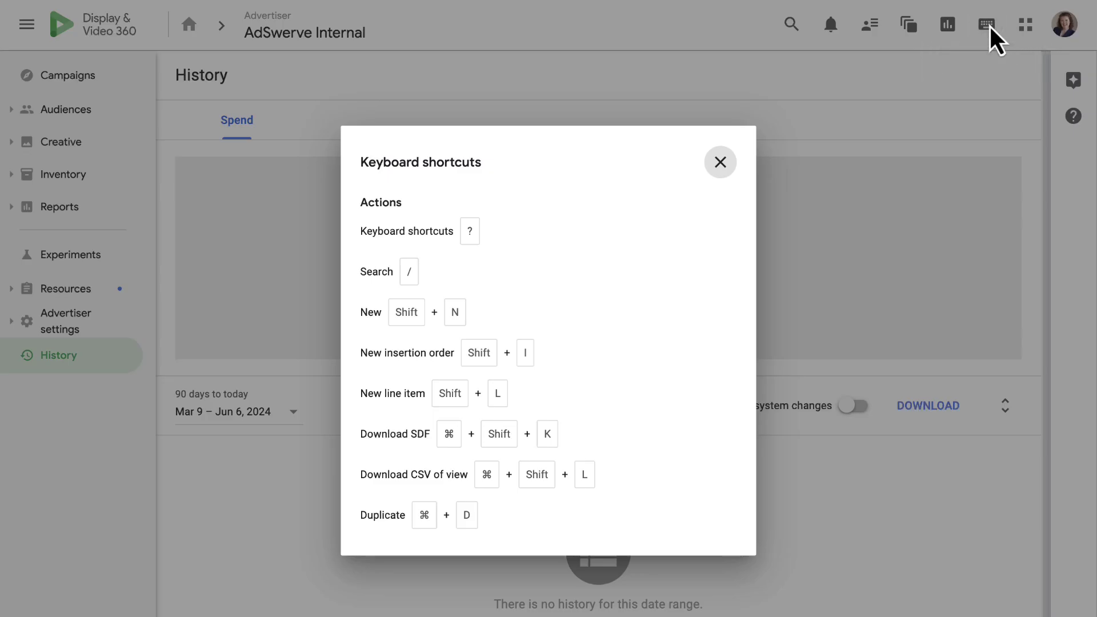
click(951, 77)
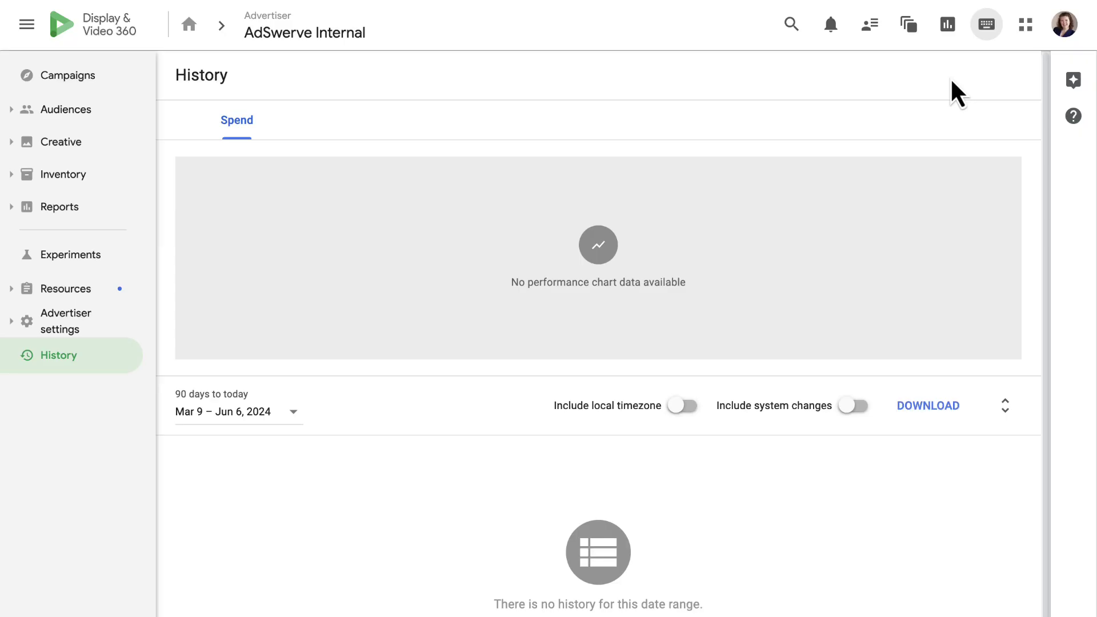
click(947, 25)
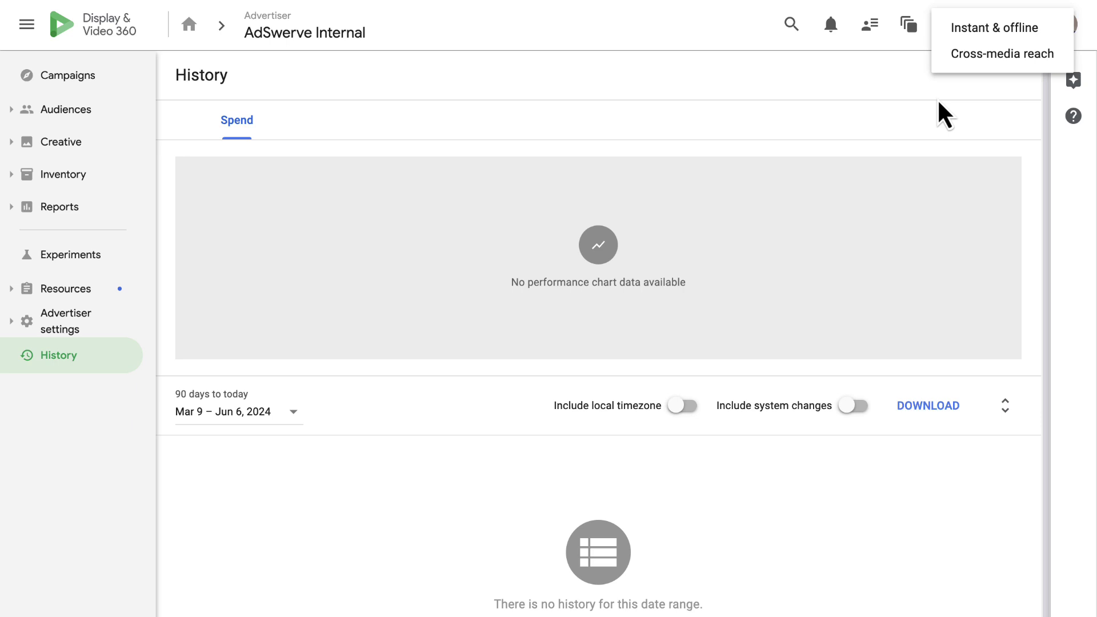
Step: Visit the empty Bulk status page, go back to History, and show User management, Alerts and News options
click(937, 101)
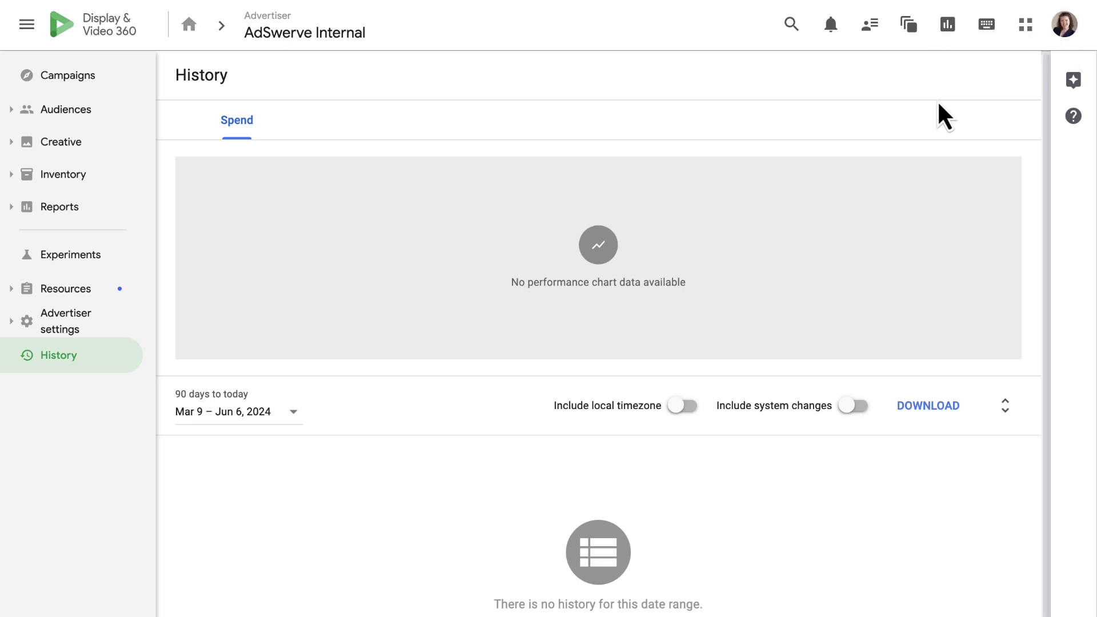
click(908, 25)
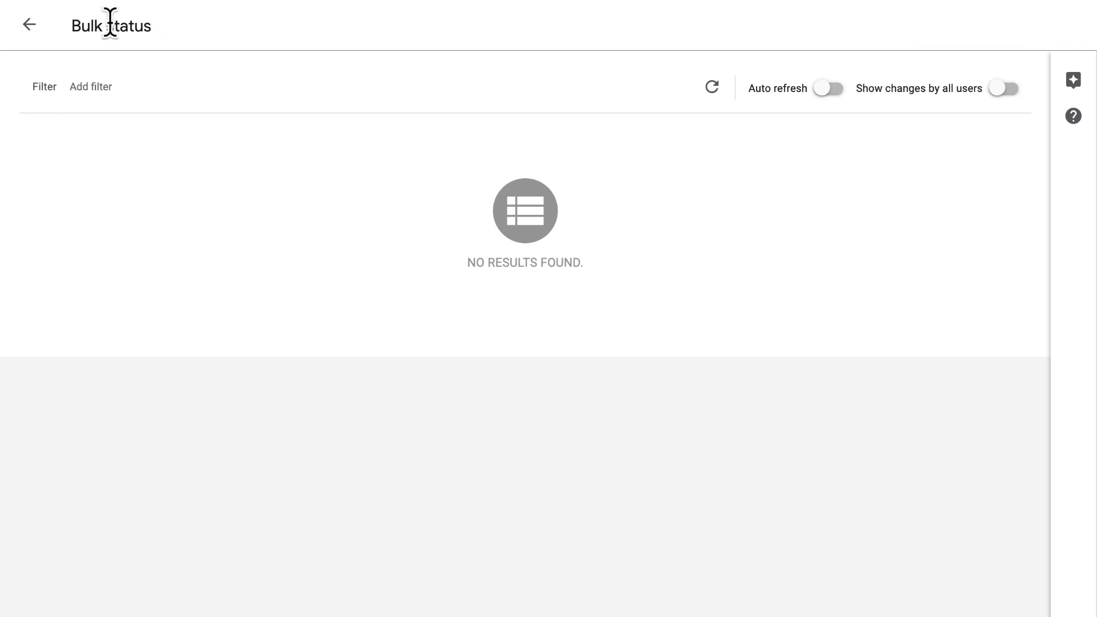
click(30, 25)
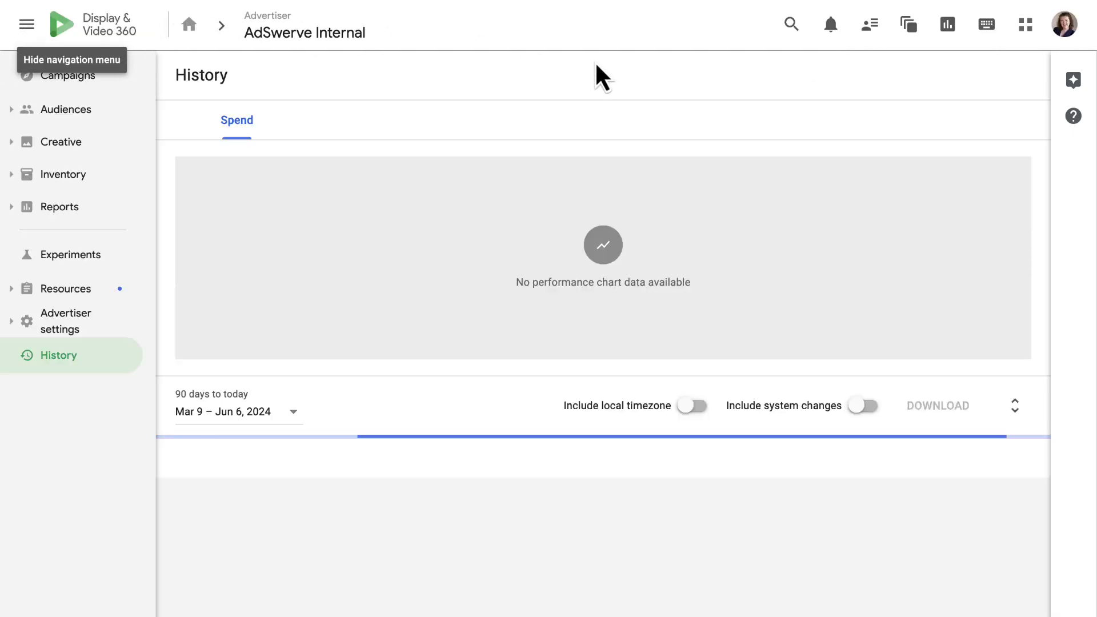
click(871, 26)
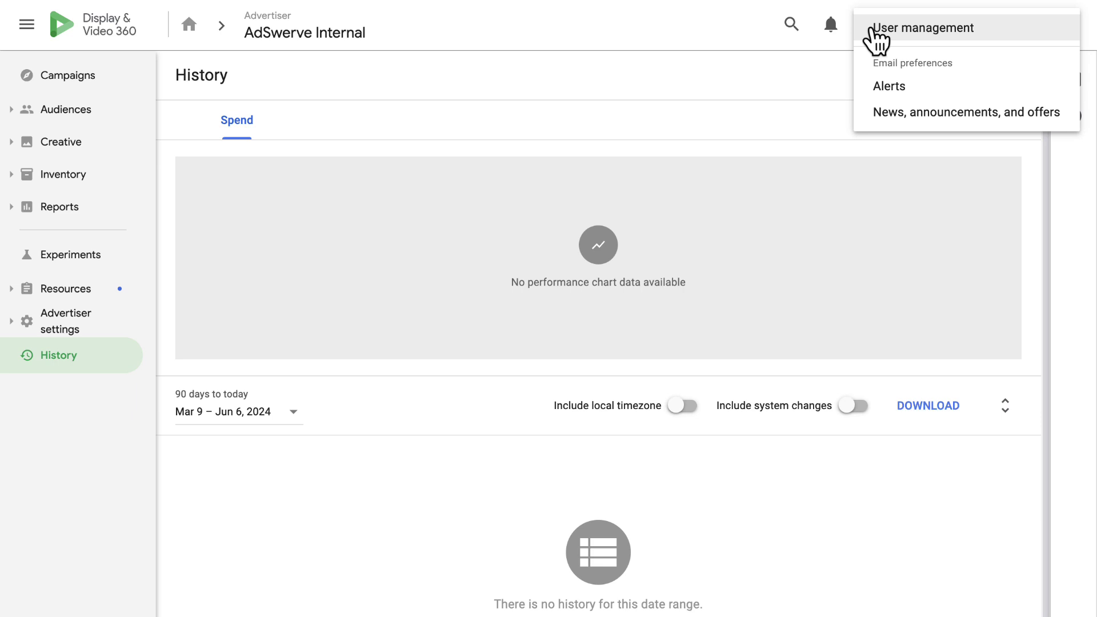
Step: Check the all-caught-up Notifications panel, then open the search-by-name-or-ID field
click(837, 80)
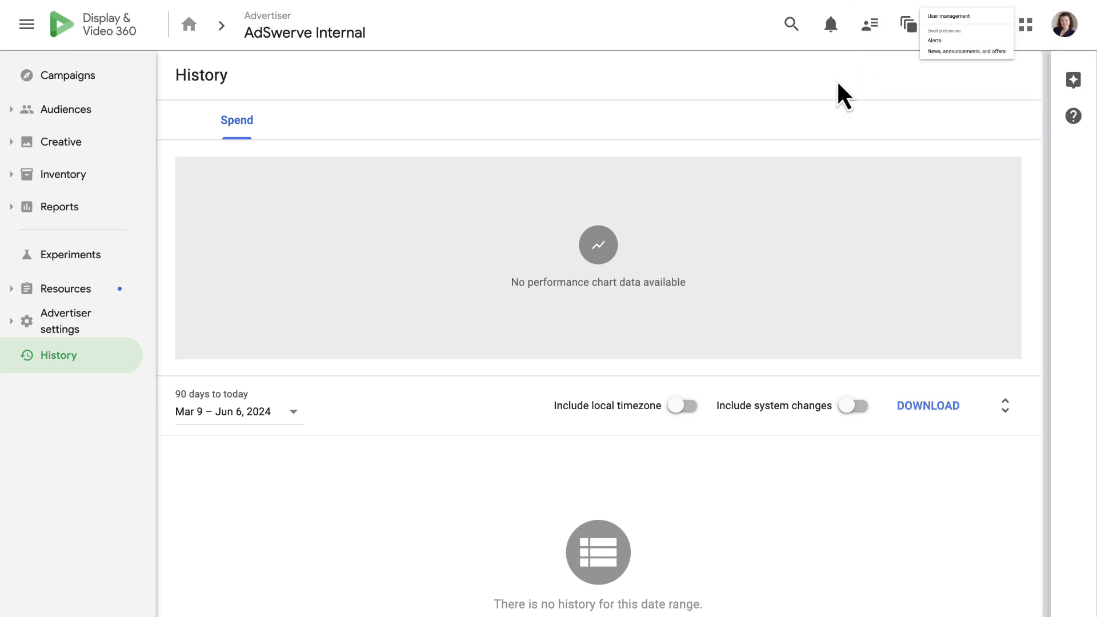
click(832, 26)
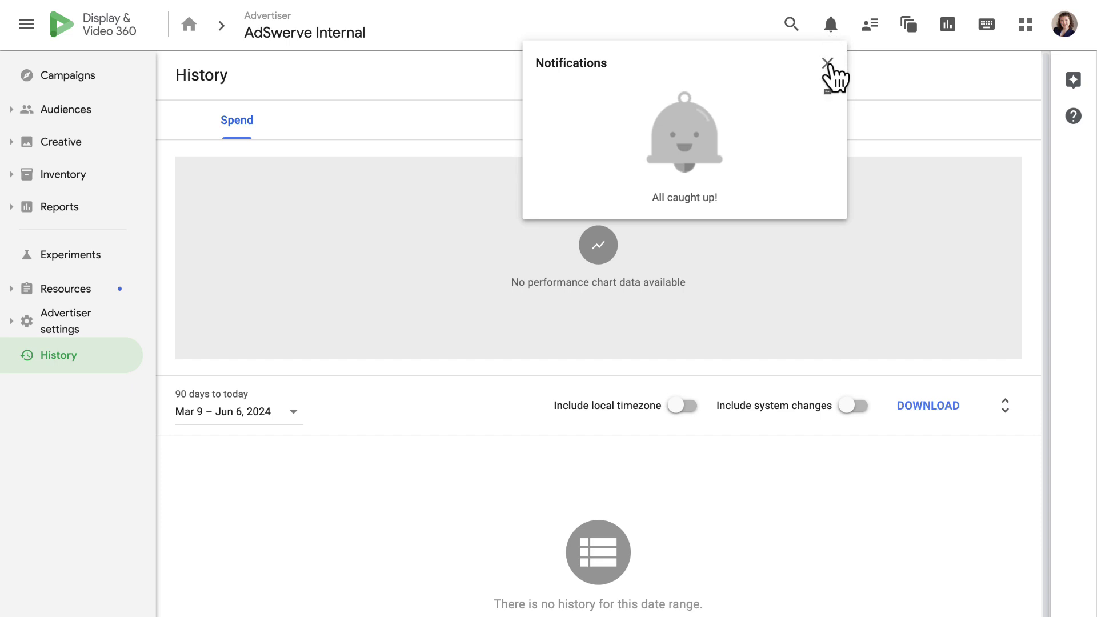
click(827, 64)
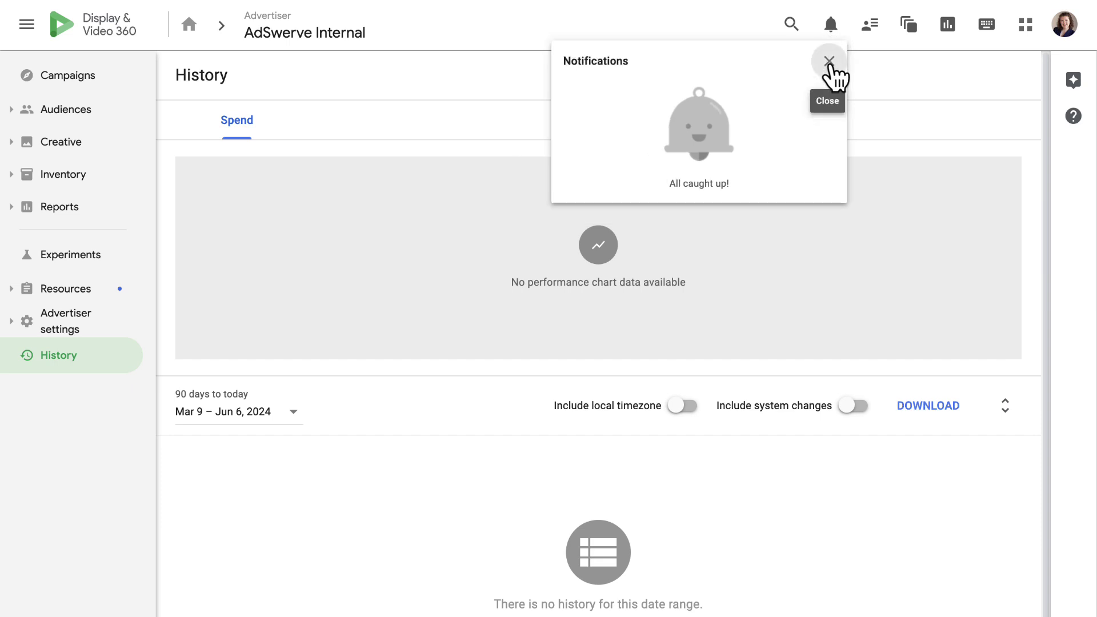
click(791, 25)
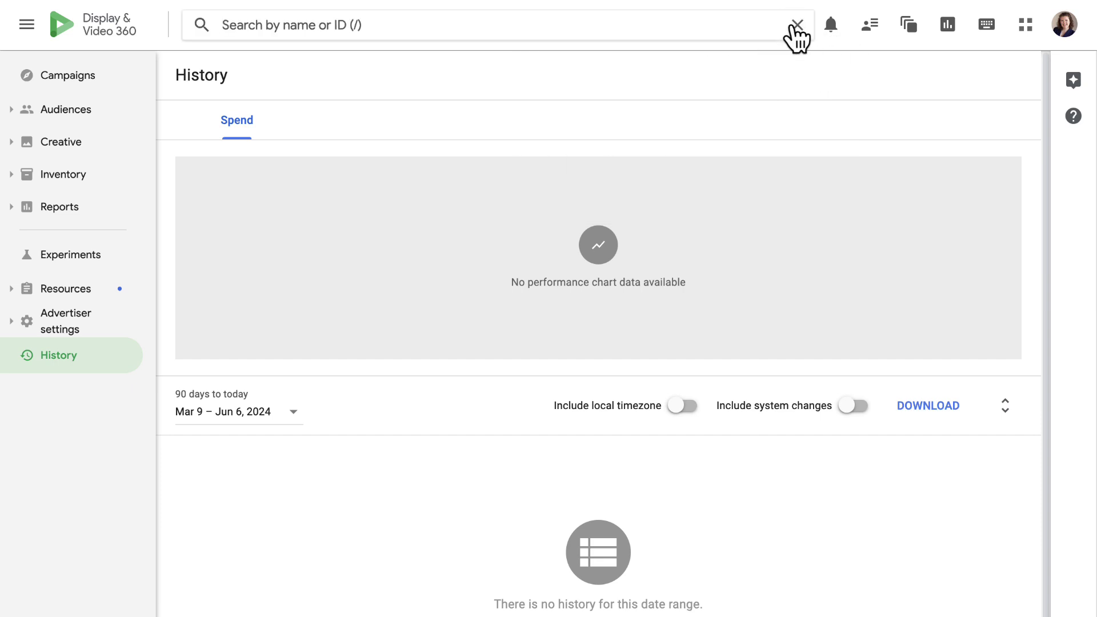